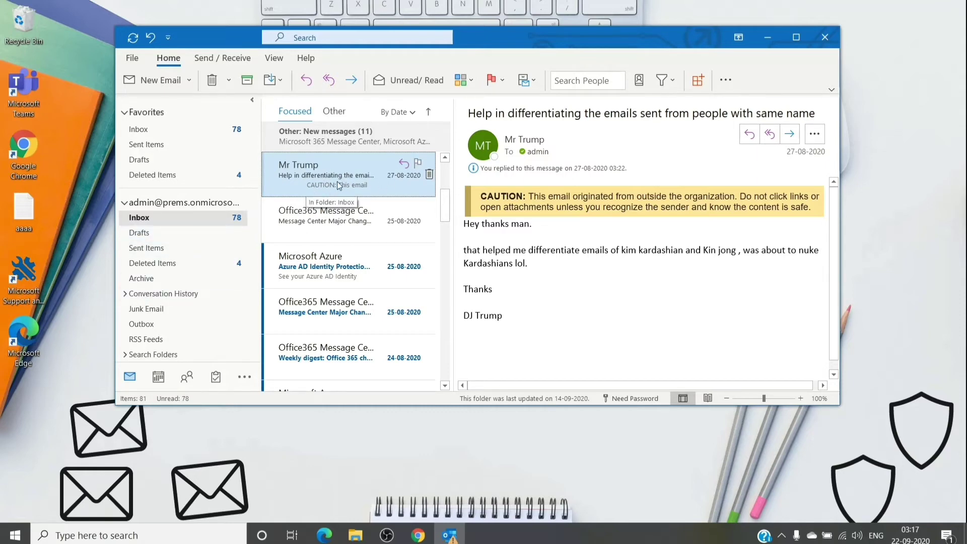
Open the 'Help in differentiating the emails…' message and copy all internet headers from its Properties.
double_click(337, 181)
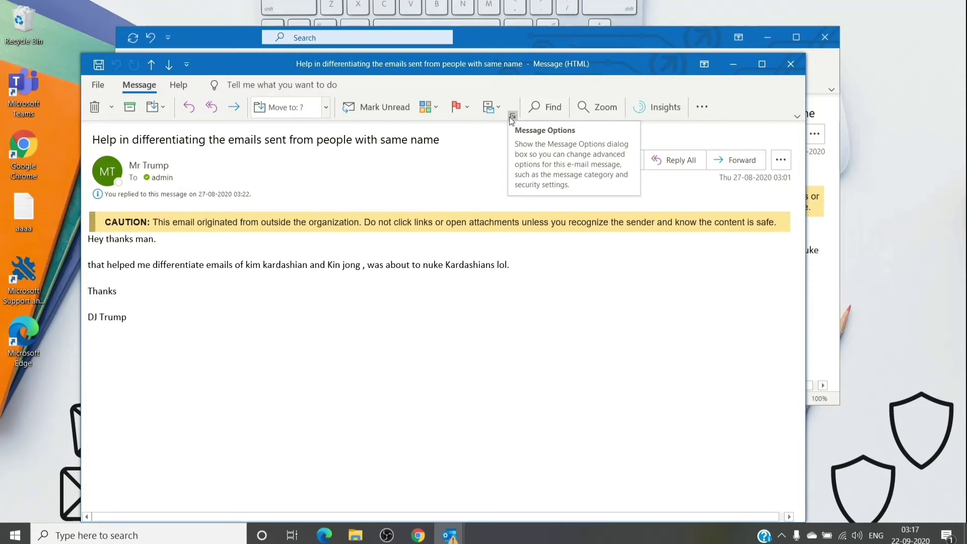
left_click(511, 116)
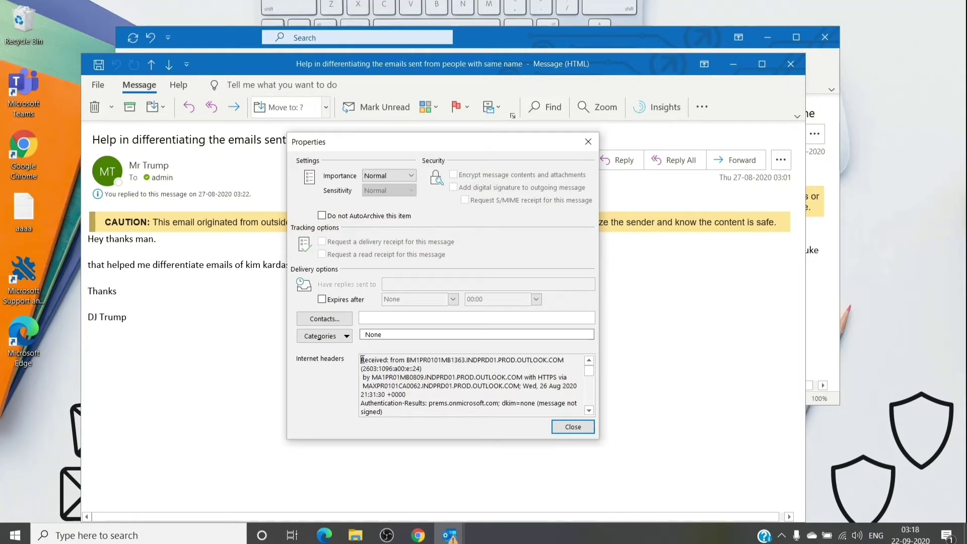
left_click_drag(360, 359, 376, 369)
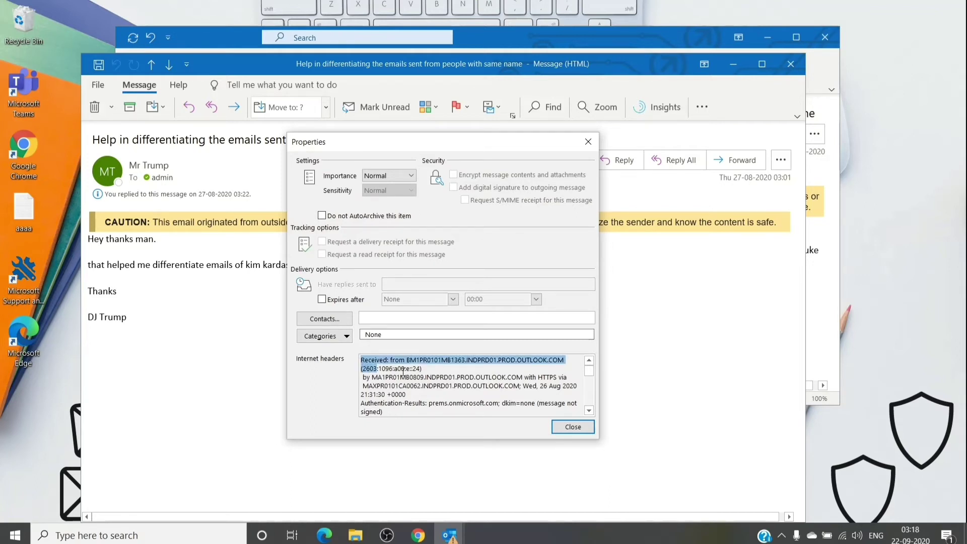
key("ctrl+a")
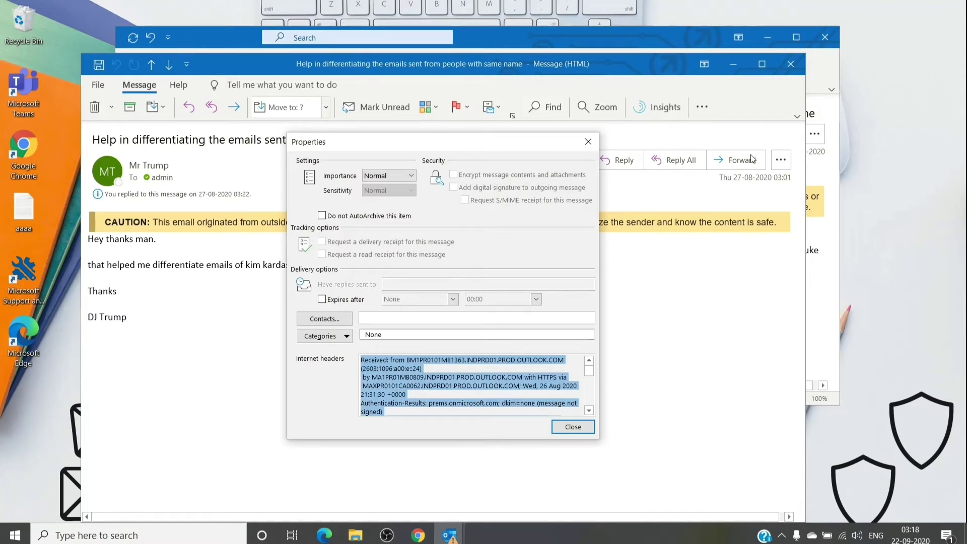
left_click(591, 144)
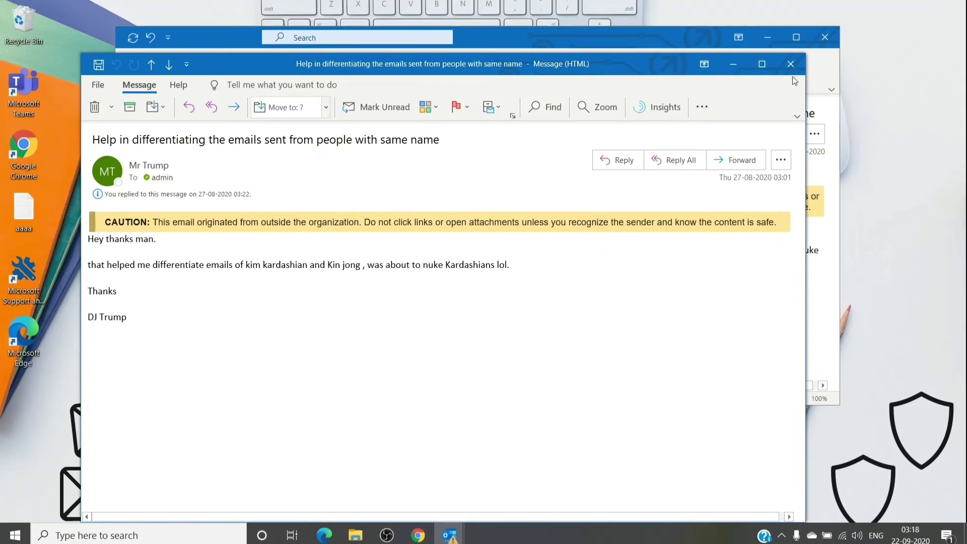
Close the message and paste the copied internet headers into a new Notepad document.
left_click(790, 64)
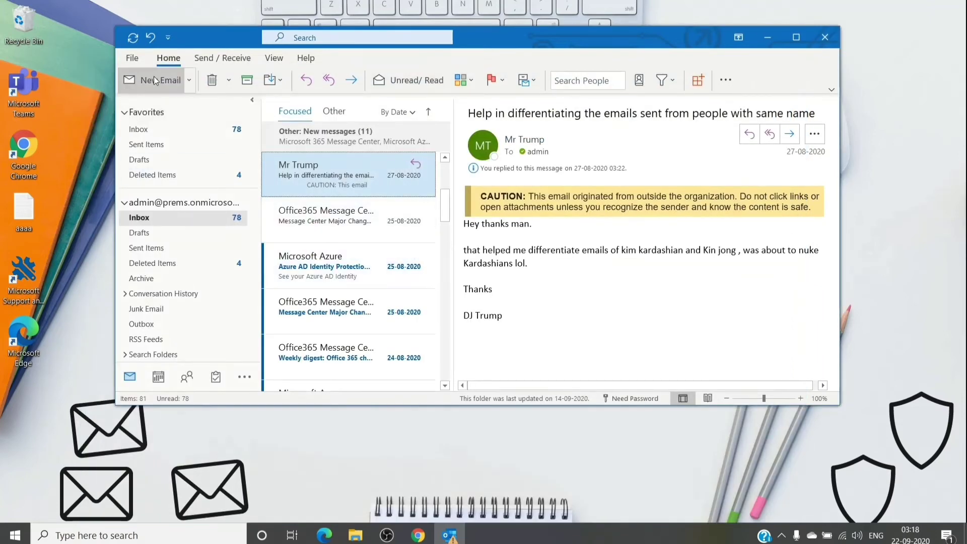
left_click(99, 535)
type("note")
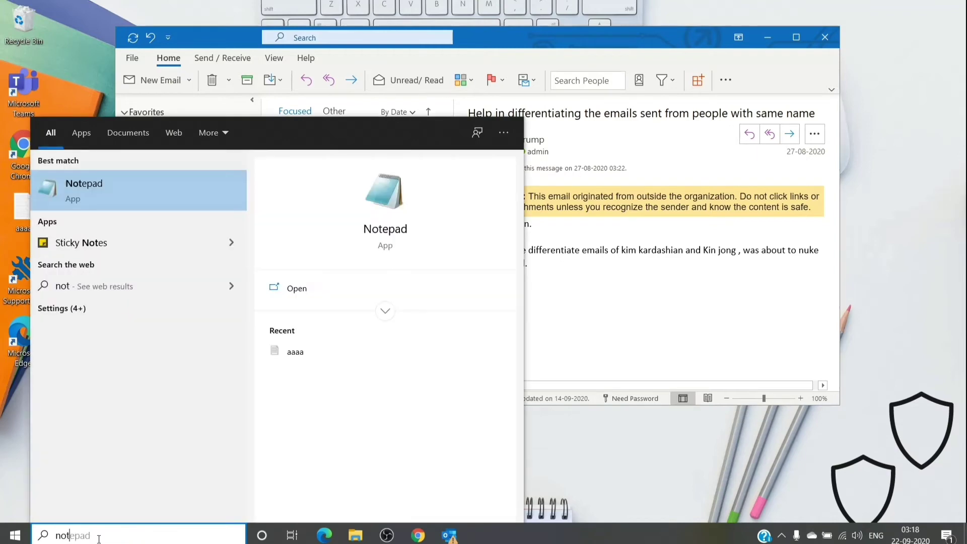
left_click(58, 191)
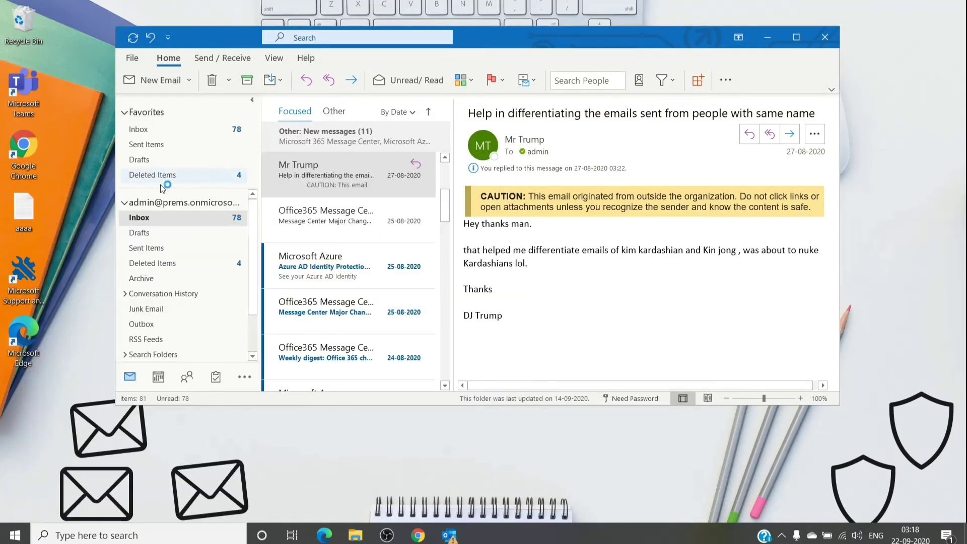
right_click(316, 199)
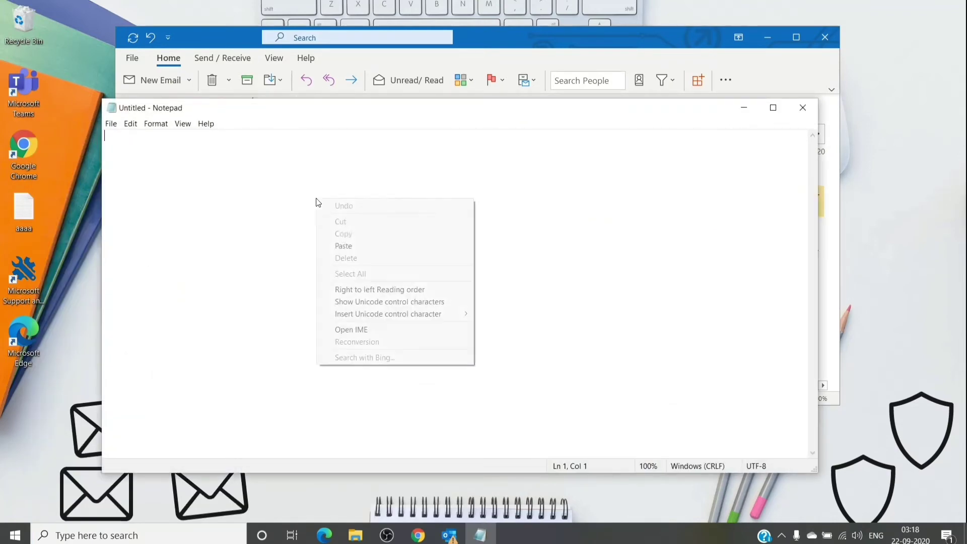
left_click(353, 247)
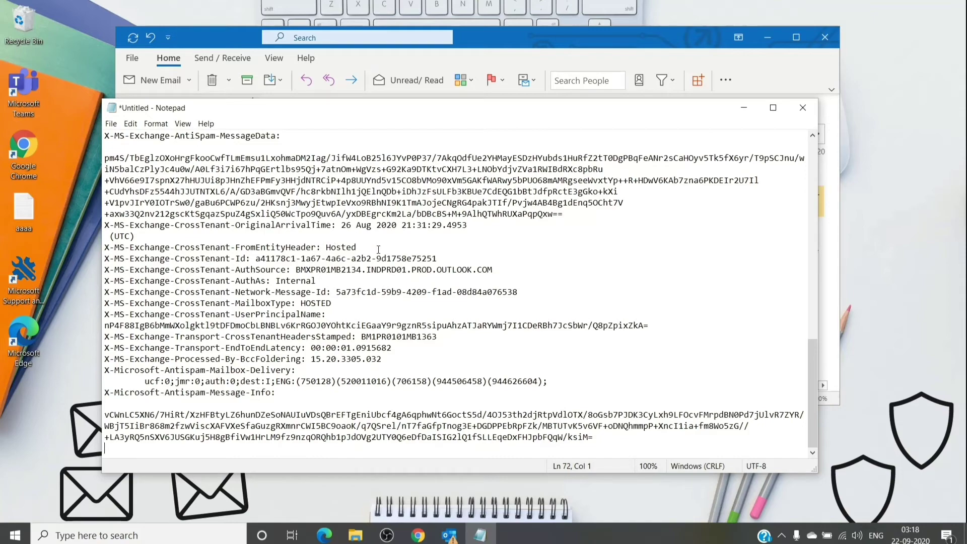
scroll(350, 270, "up", 6)
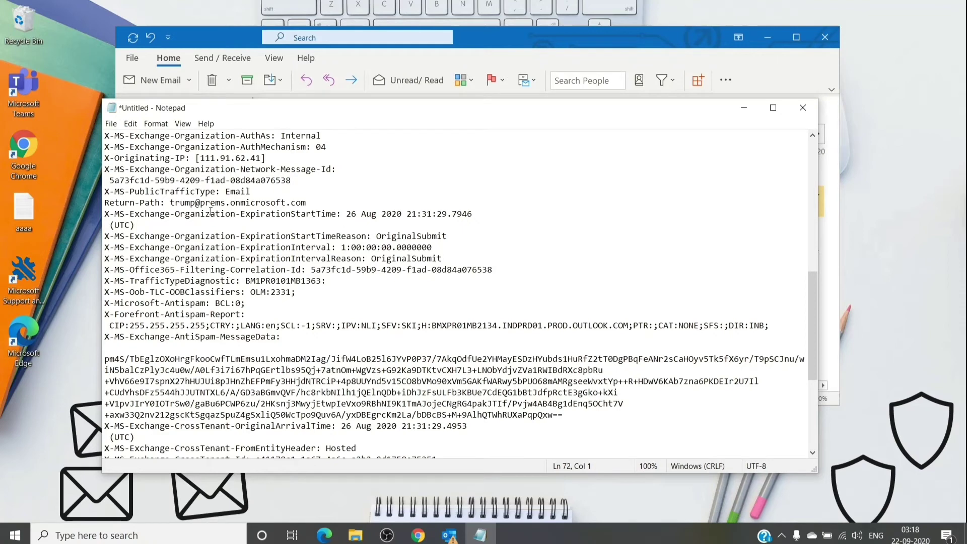
left_click_drag(200, 157, 266, 157)
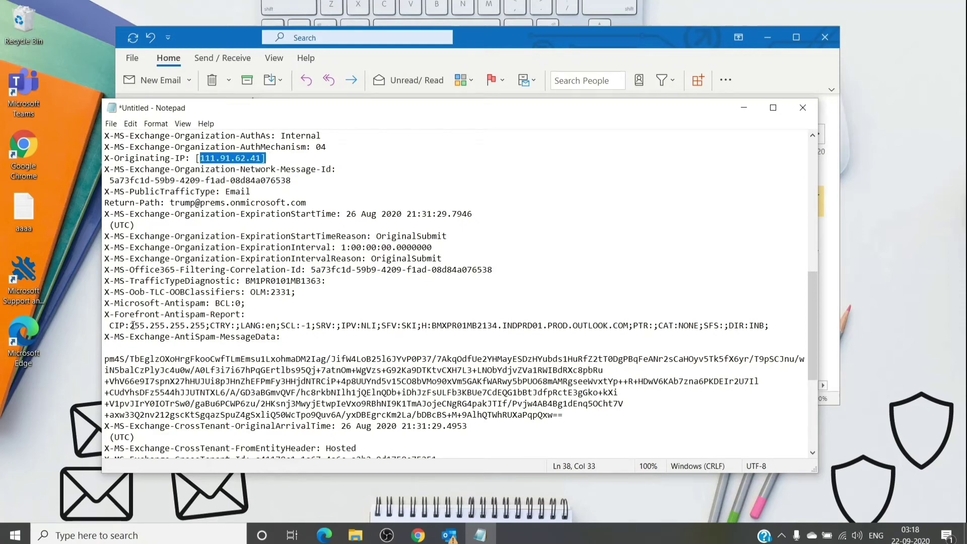
left_click_drag(130, 325, 197, 325)
left_click_drag(201, 326, 206, 326)
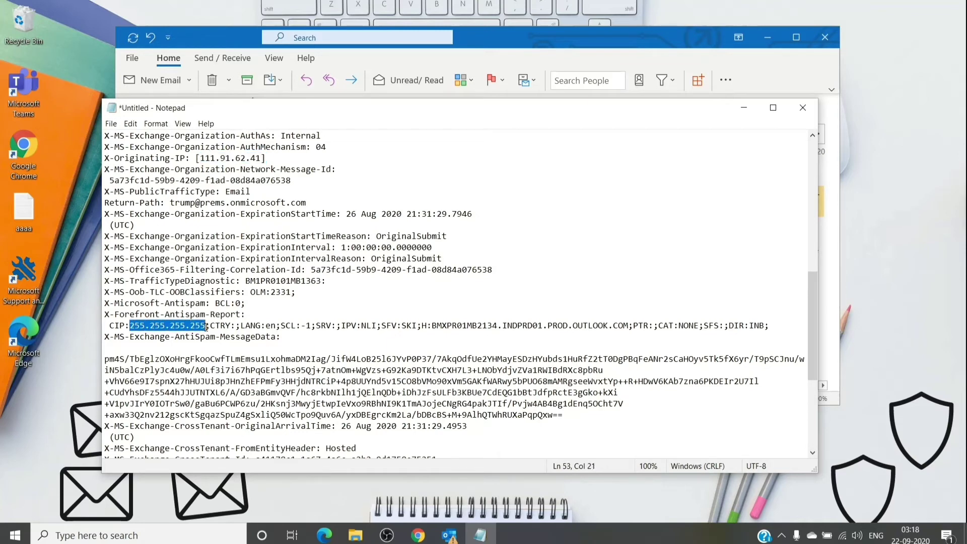
scroll(235, 347, "down", 1)
left_click(201, 350)
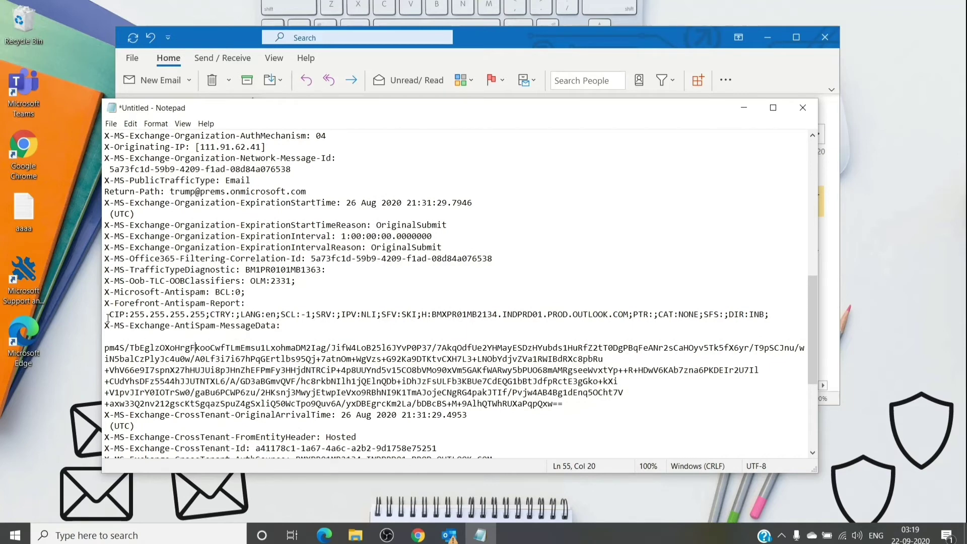
left_click_drag(108, 318, 255, 298)
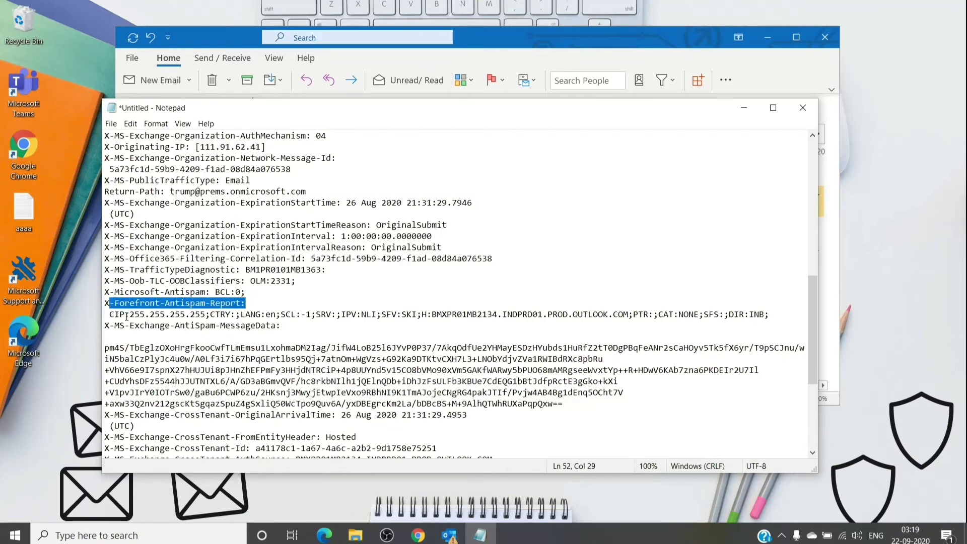
left_click_drag(128, 314, 212, 313)
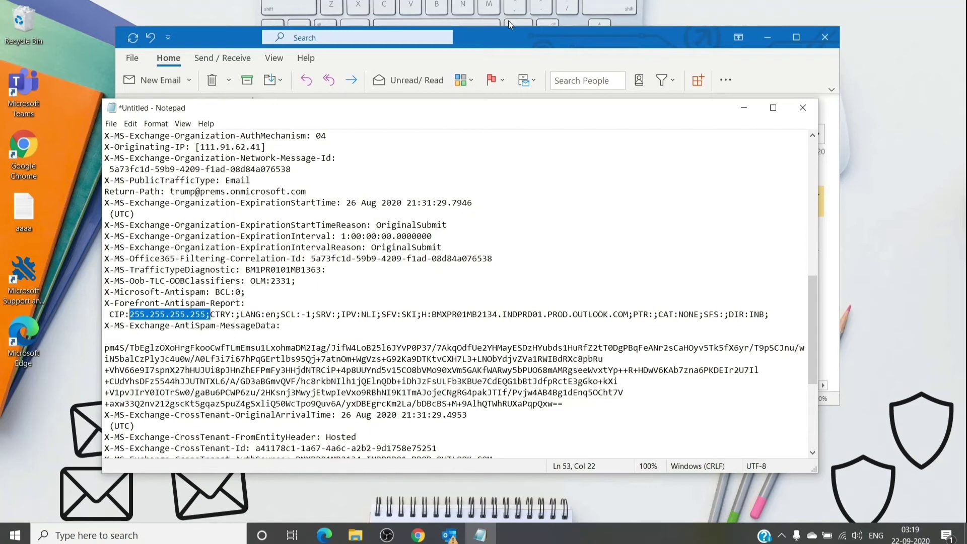
left_click(183, 342)
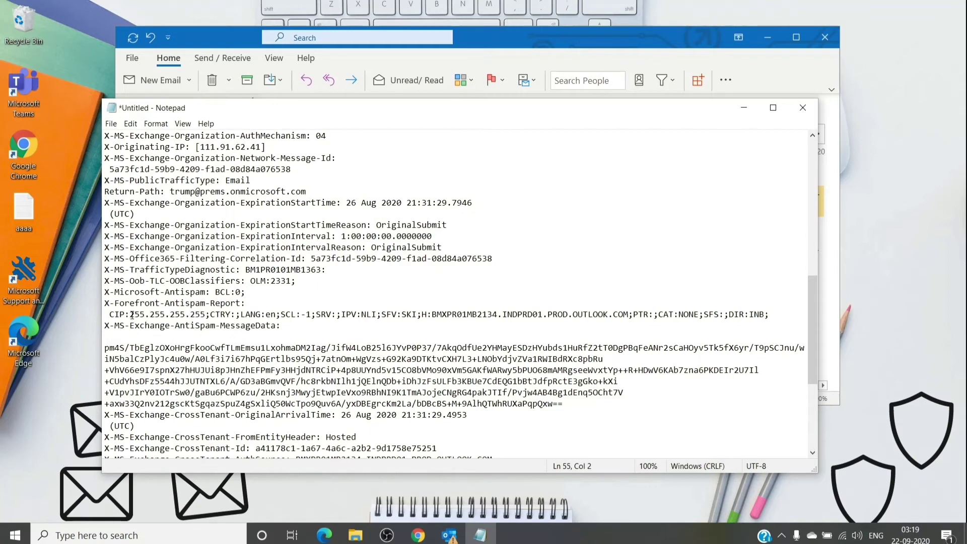
left_click_drag(129, 314, 207, 314)
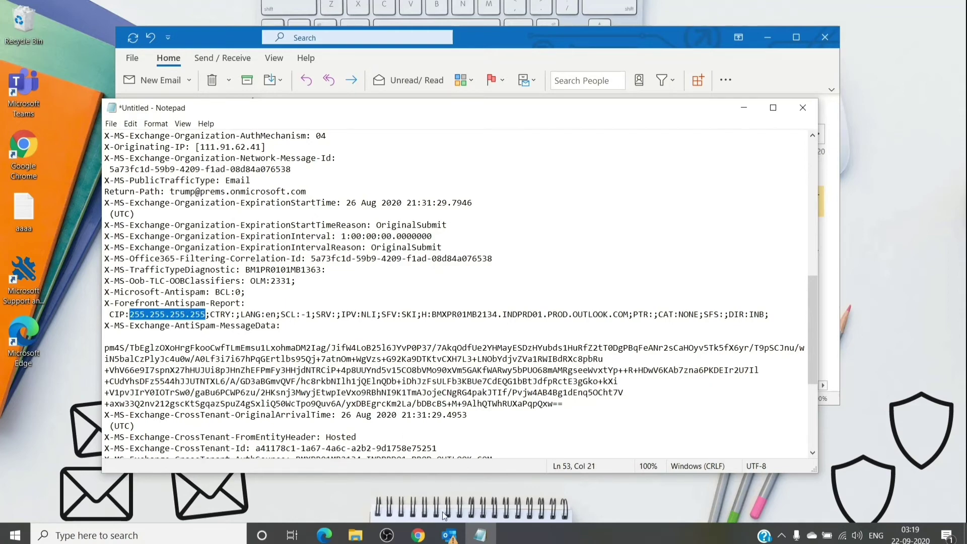
In Chrome's Microsoft 365 admin center, expand the full left navigation and scroll to Admin centers.
left_click(418, 535)
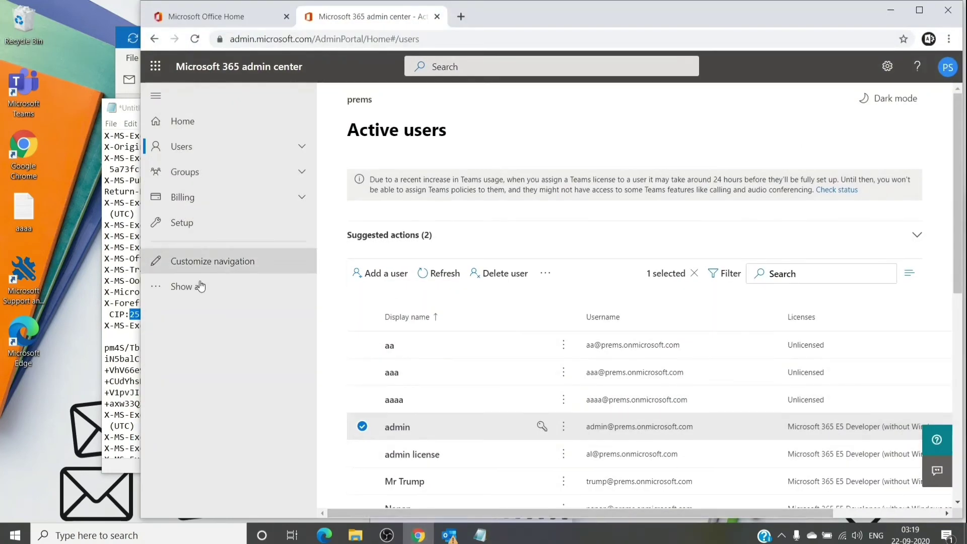
left_click(200, 286)
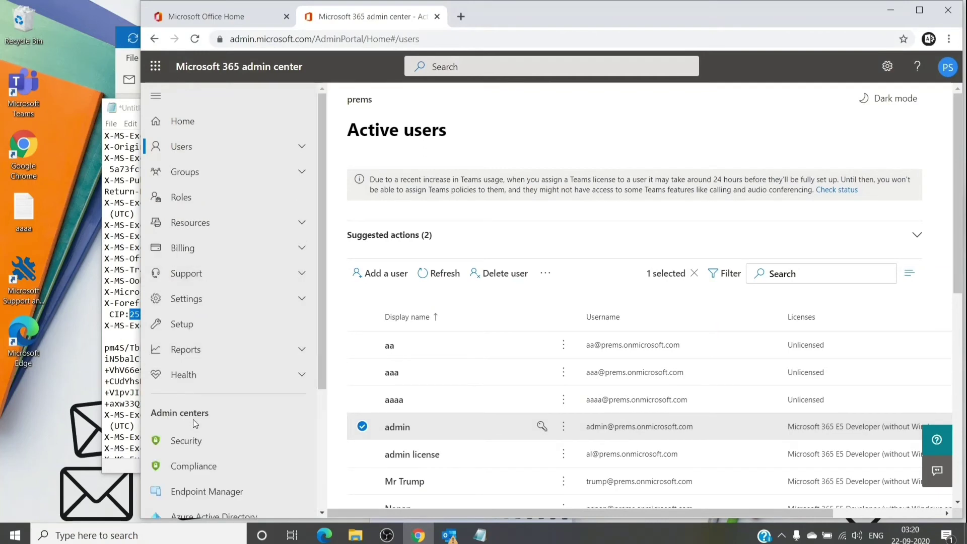
scroll(198, 403, "down", 1)
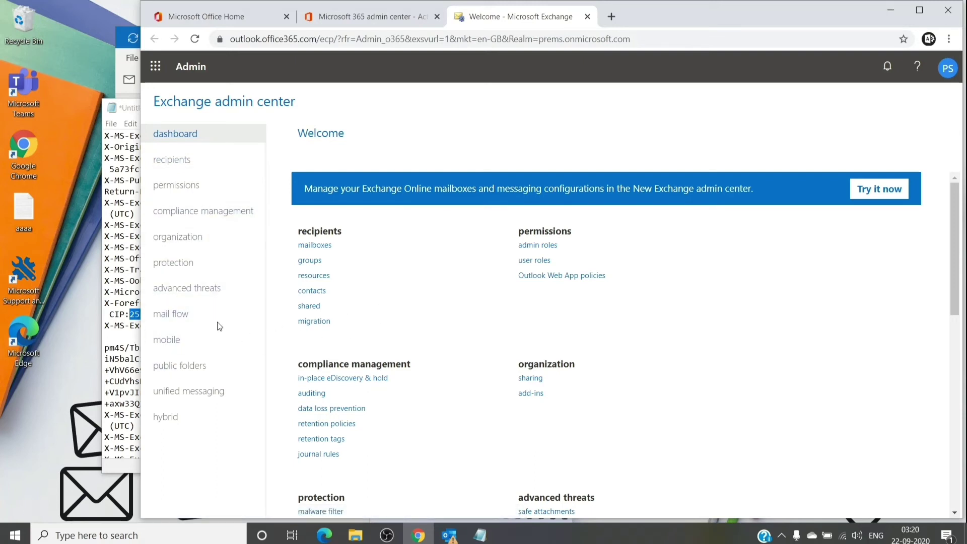
Open the Default policy under protection > connection filter and show its IP Allow and Block lists.
left_click(173, 264)
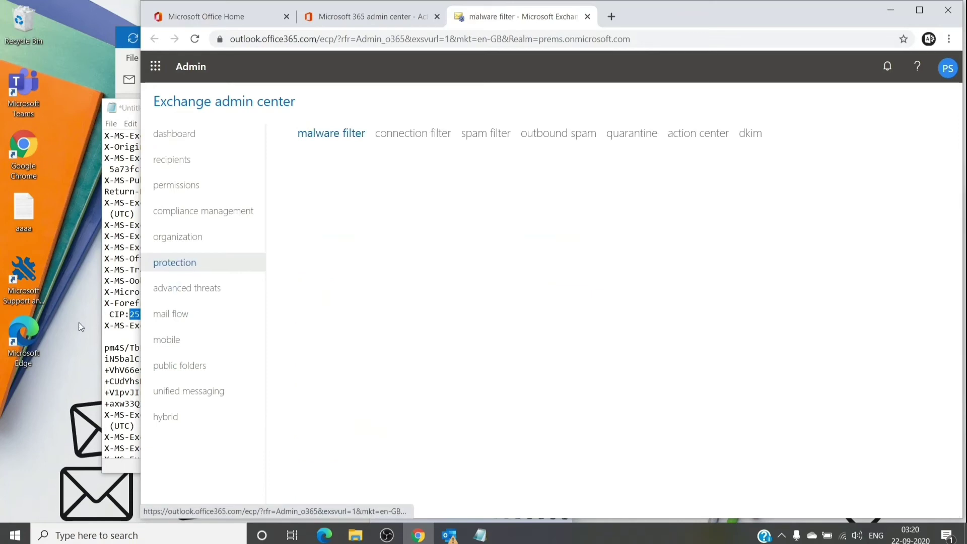
left_click(408, 139)
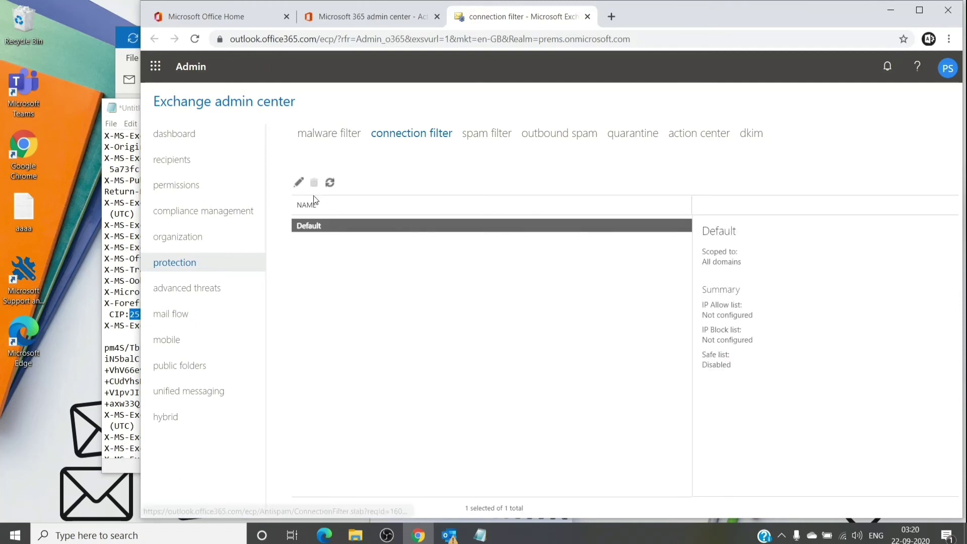
double_click(316, 230)
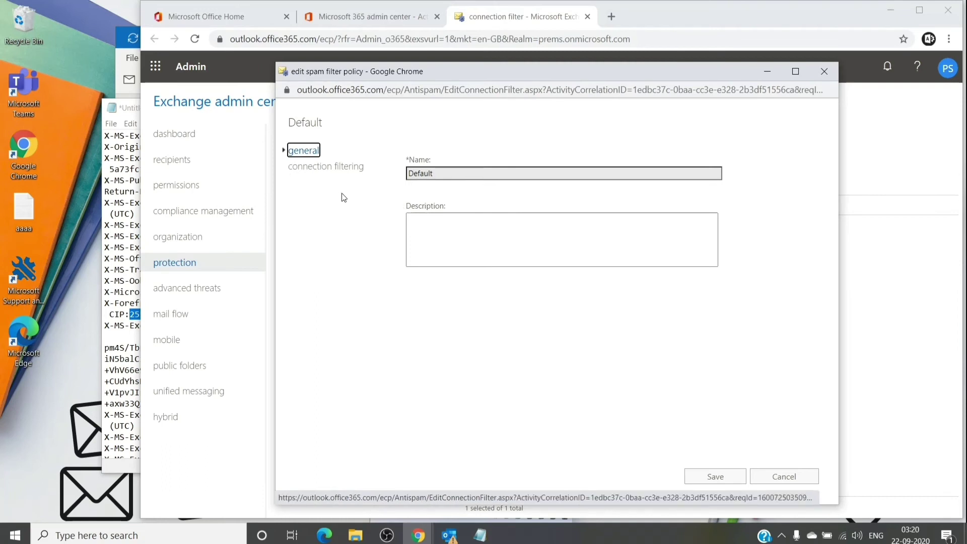
left_click(324, 168)
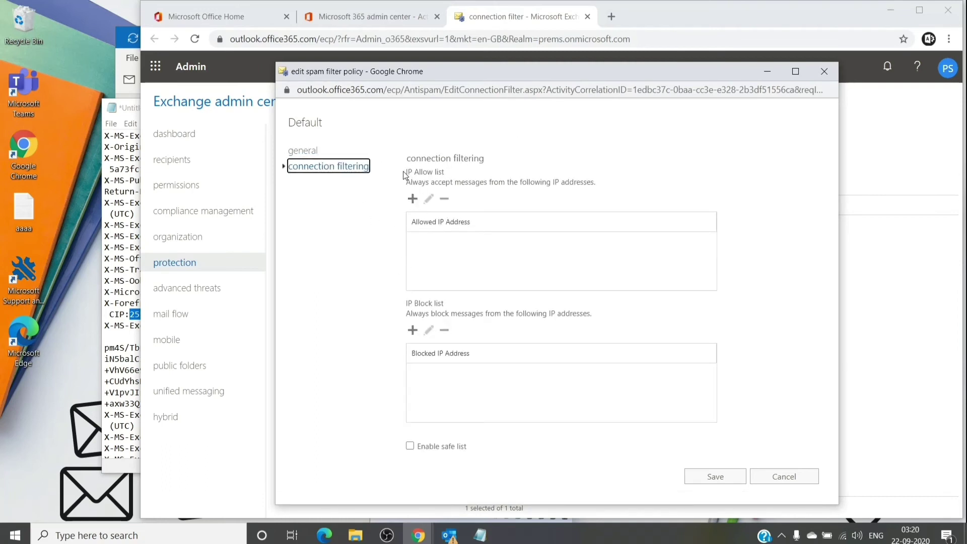
left_click_drag(403, 174, 460, 170)
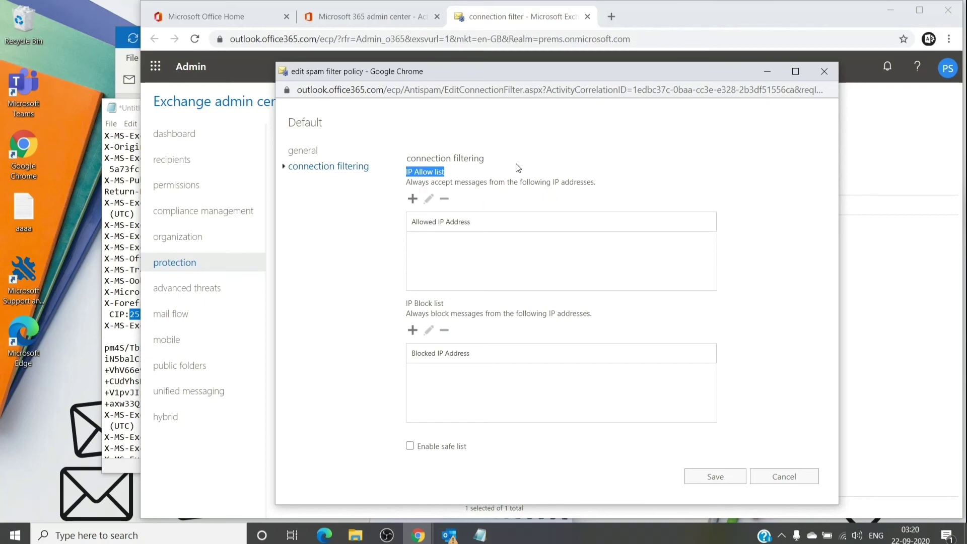
Start an IP Allow list entry, check the address field's paste options, then cancel it.
left_click(413, 199)
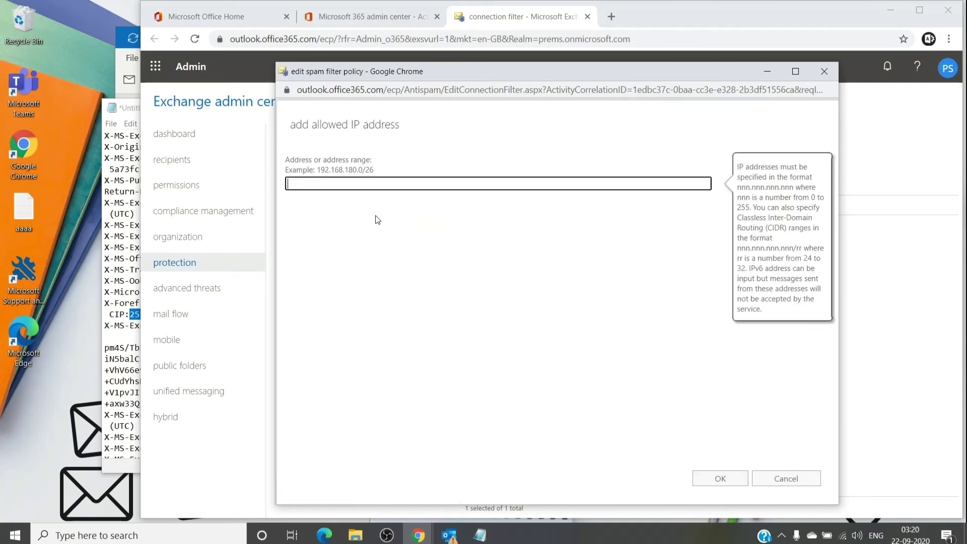
right_click(316, 184)
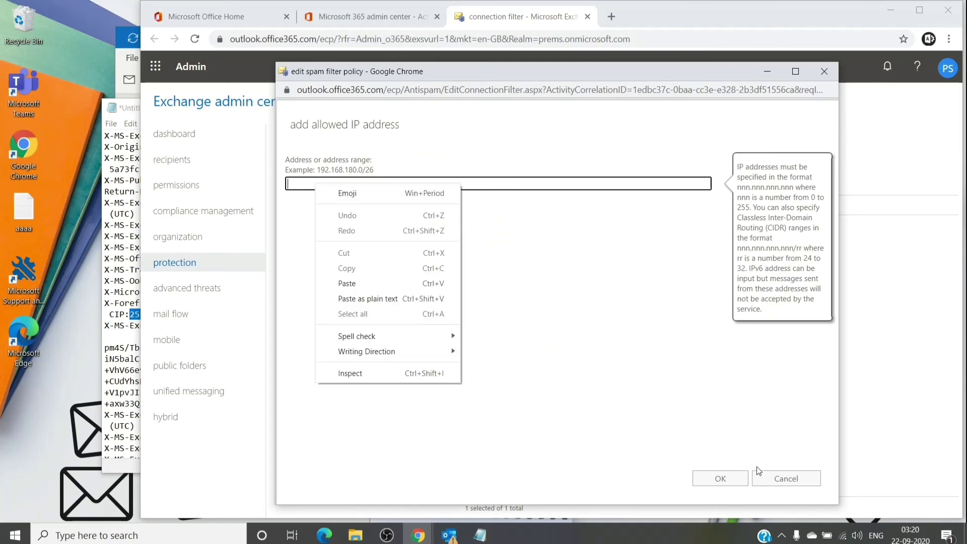
left_click(774, 484)
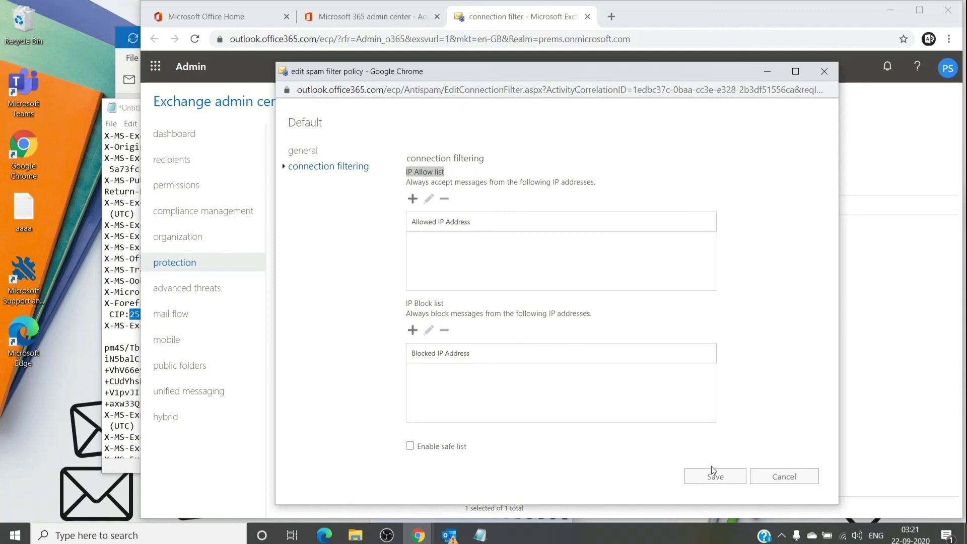
Cancel the Default spam filter policy editor, leaving both IP lists Not configured.
left_click(799, 477)
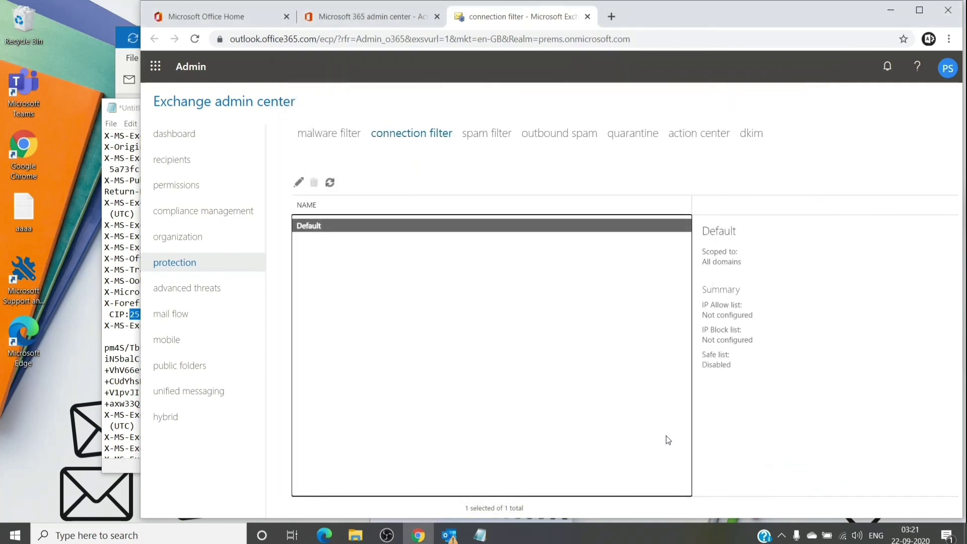